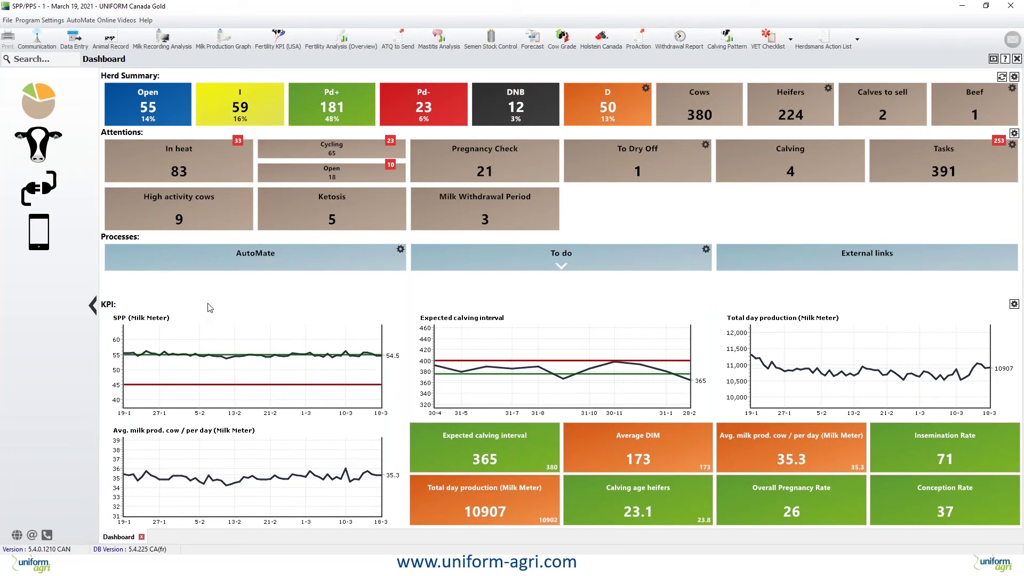
Review the data source options for the Standard Peak Production KPI in the dashboard's KPI properties without changing anything
click(1013, 304)
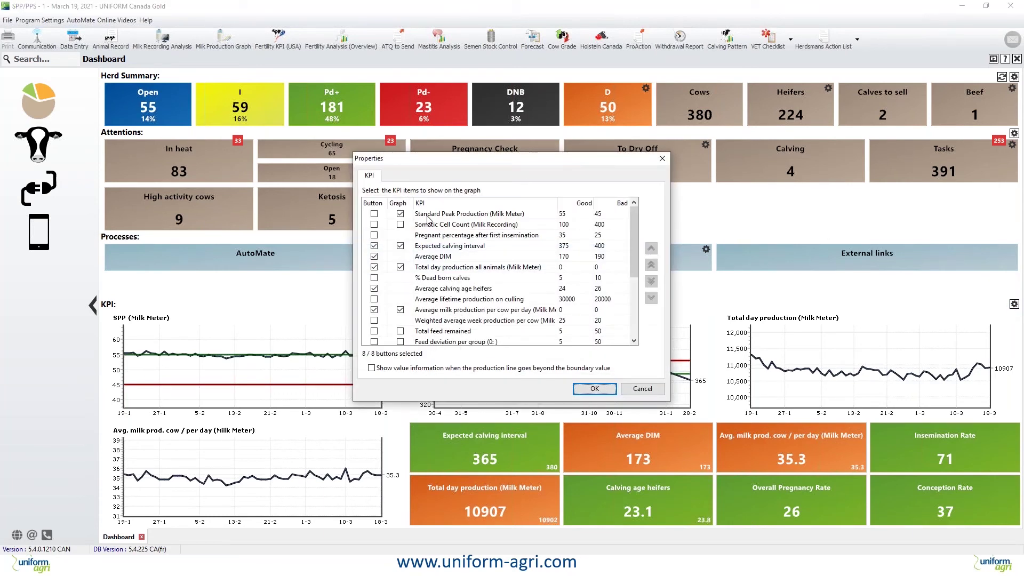
click(430, 215)
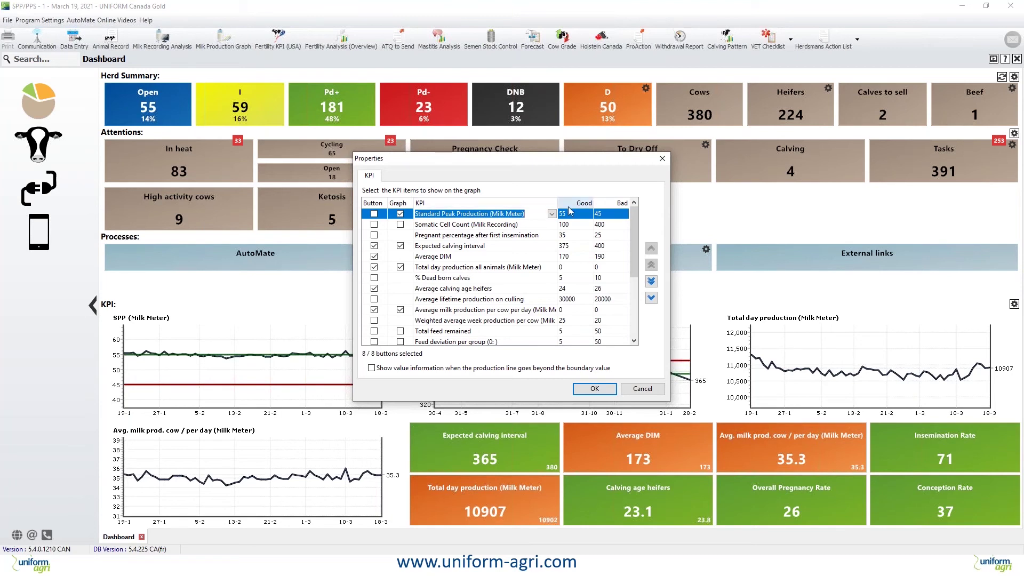
click(552, 214)
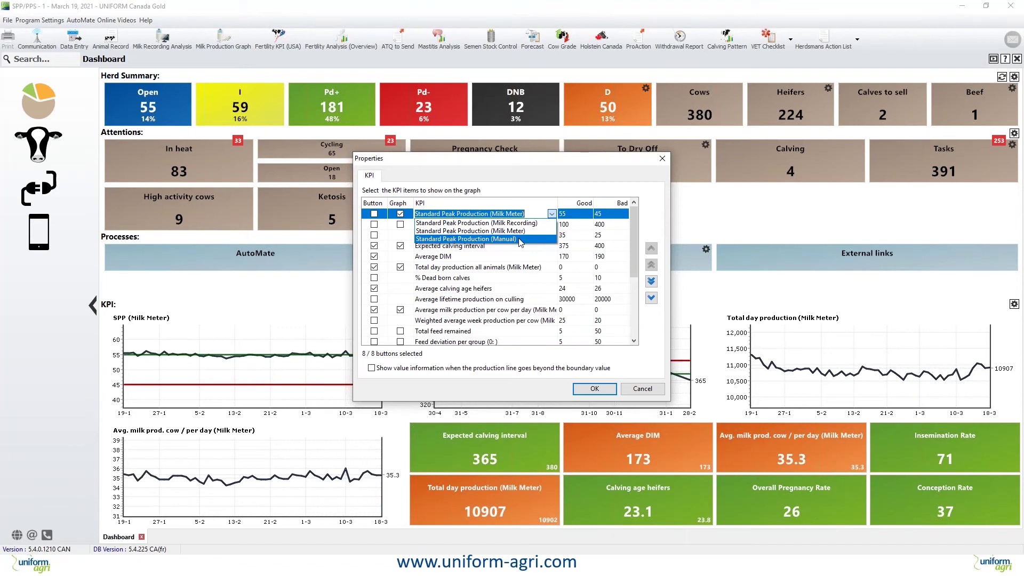
click(567, 201)
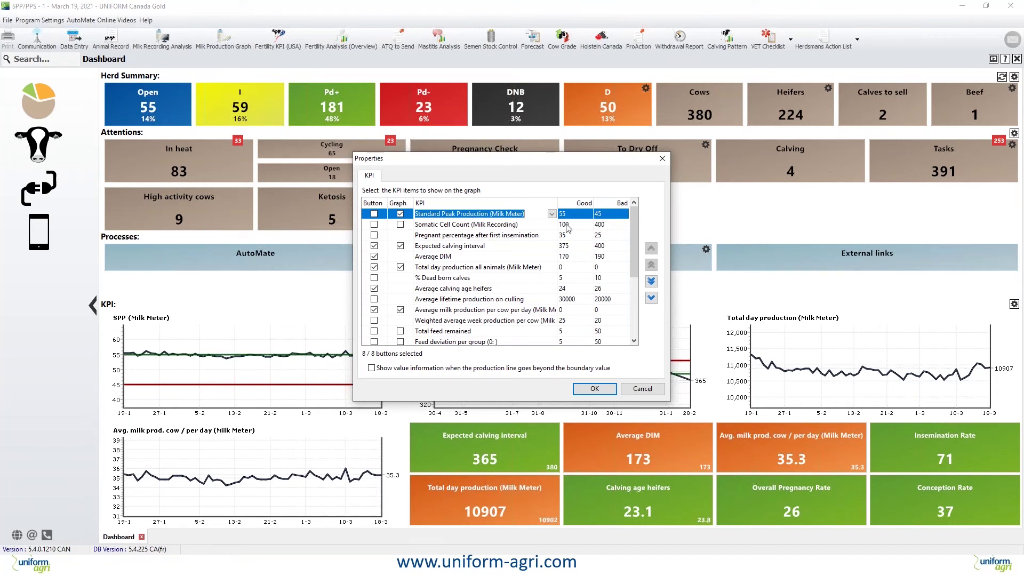
click(637, 392)
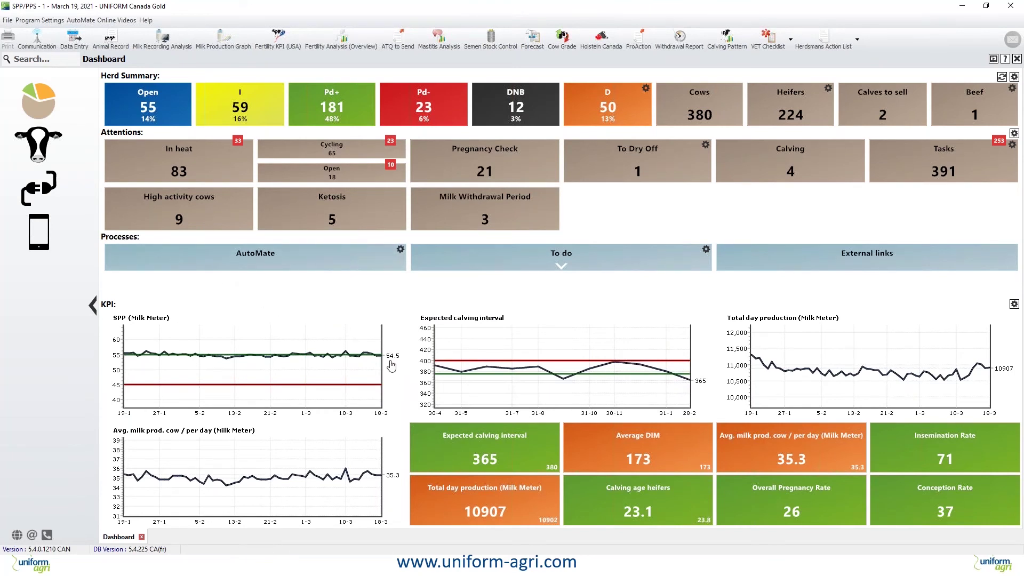
mouse_move(383, 361)
Add the SPP Report (Summary) from the SPP/Milk Yield Analysis section of Milk Management to the toolbar
click(34, 145)
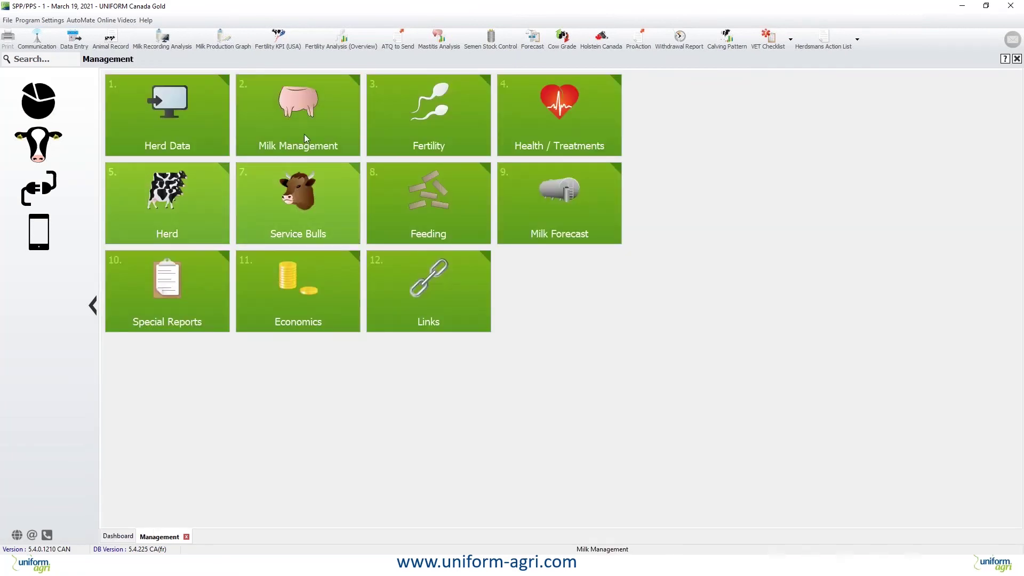
click(335, 119)
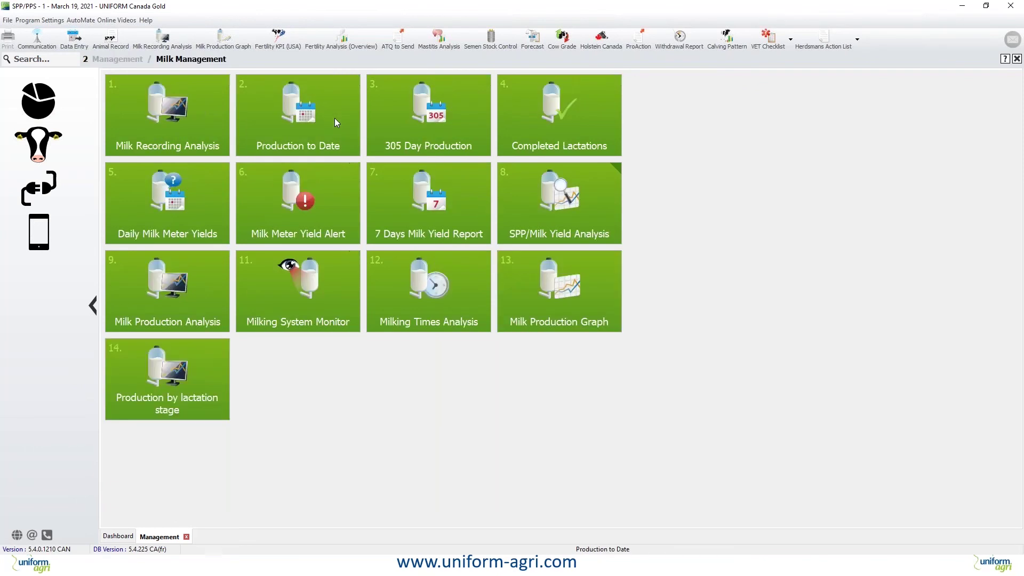
click(532, 201)
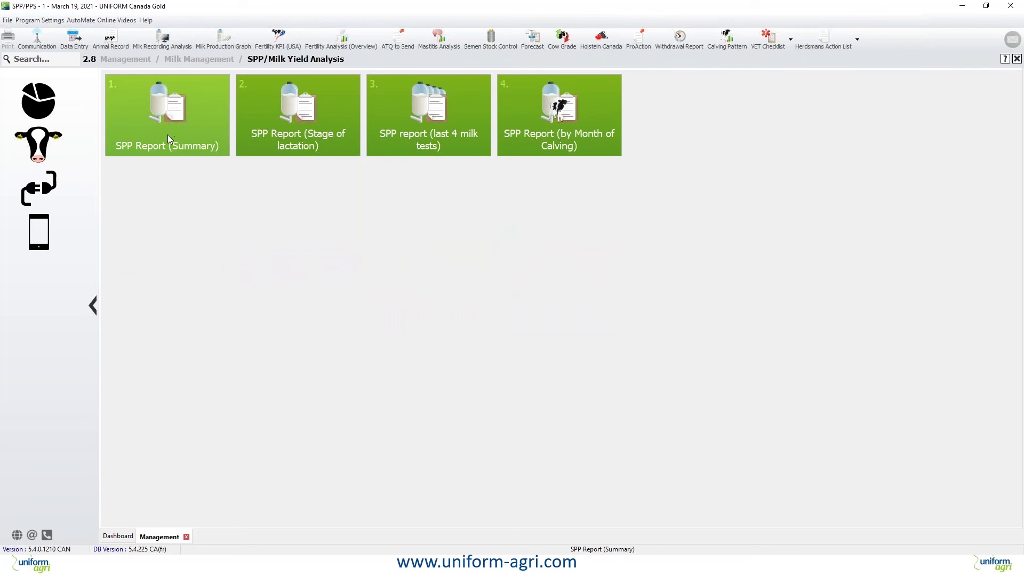
right_click(129, 123)
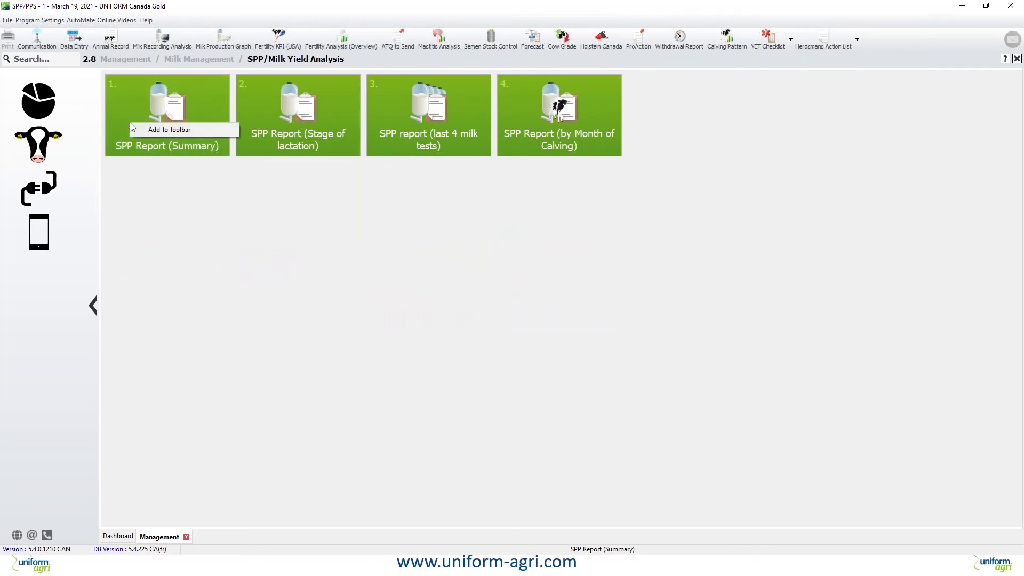
click(203, 130)
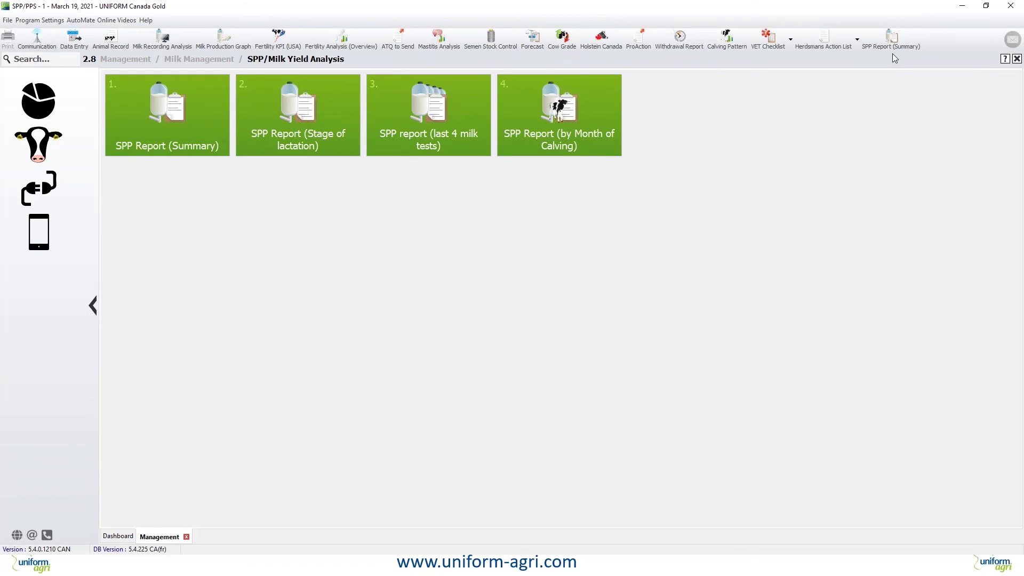
Open the SPP Report (Summary) and save its properties with Milk Meter as the daily milk yield
click(142, 123)
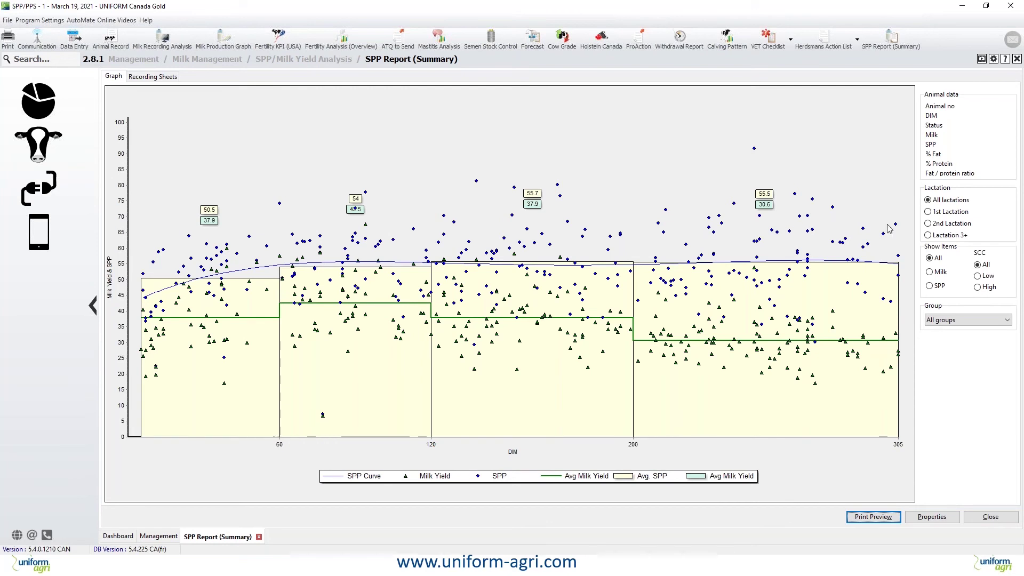
click(932, 517)
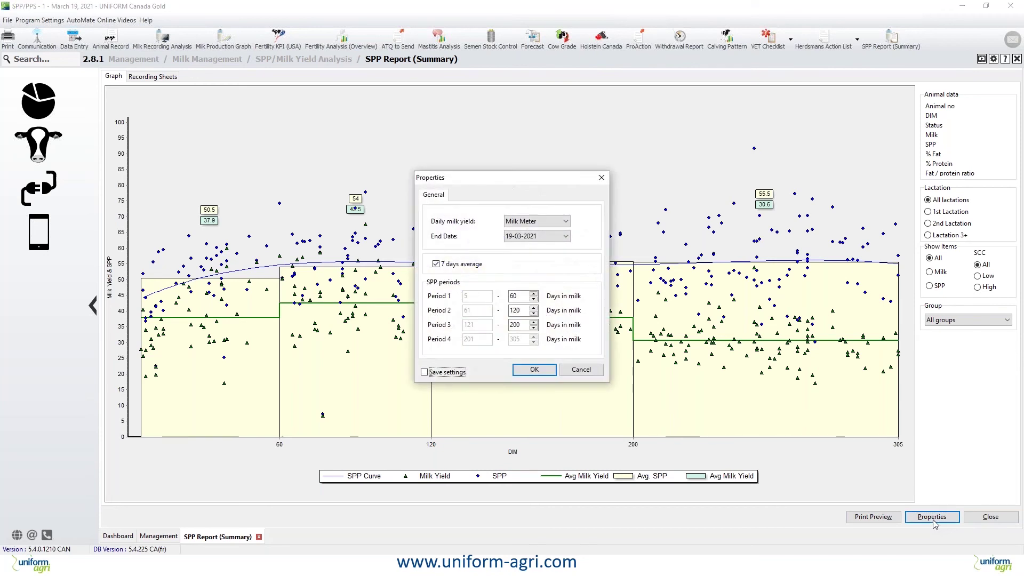
drag(531, 182, 468, 146)
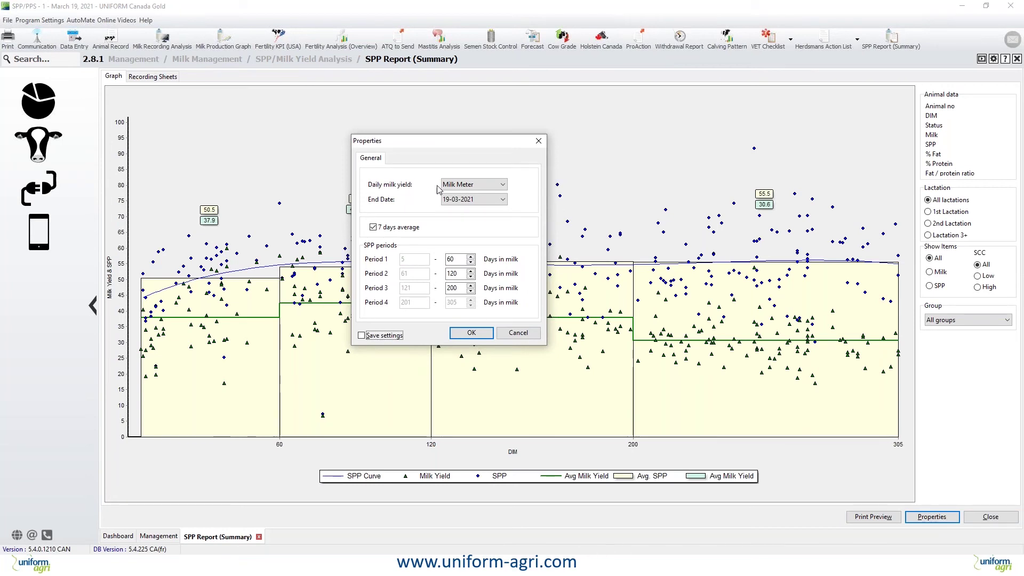
click(506, 186)
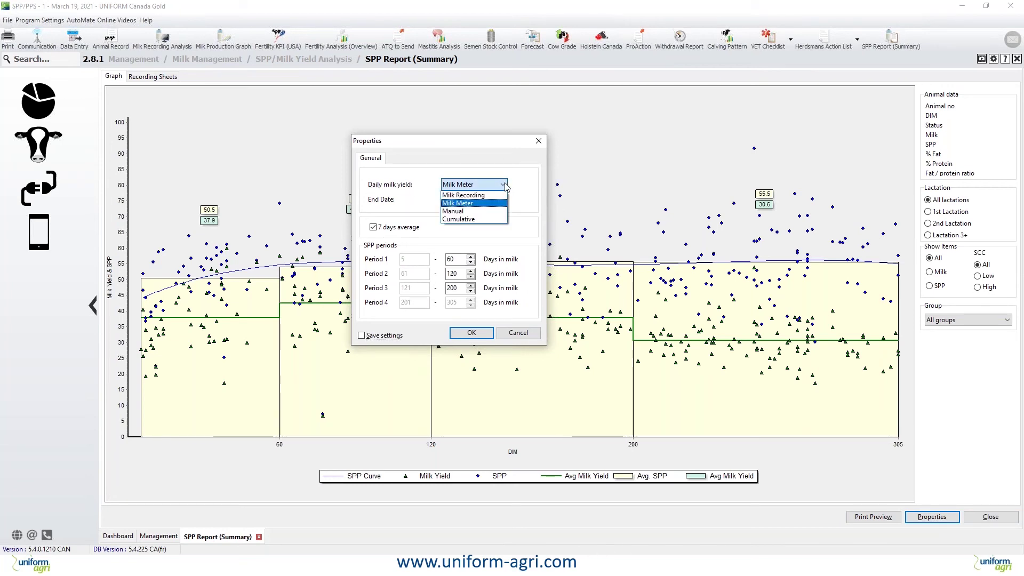
click(478, 203)
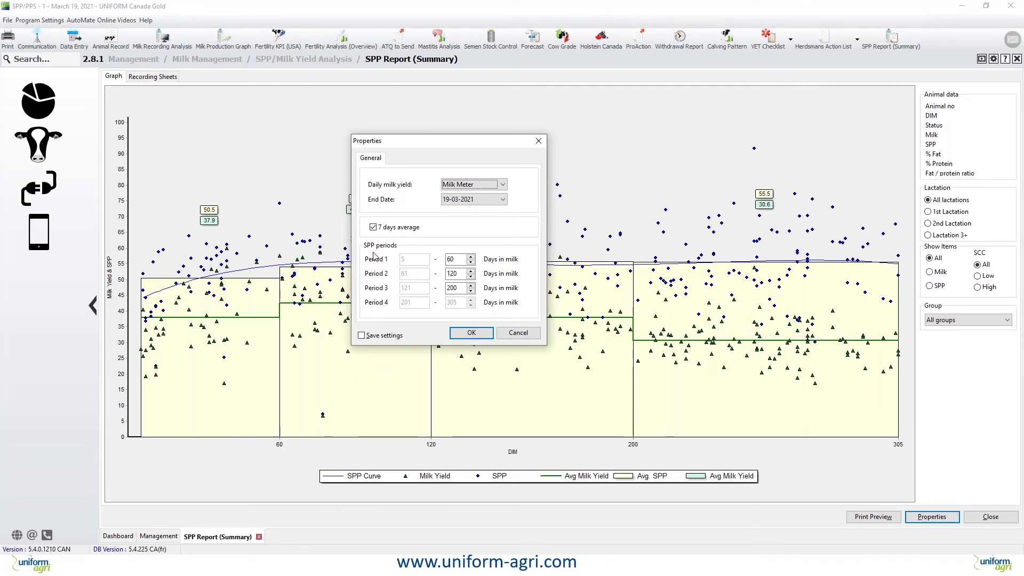
double_click(460, 258)
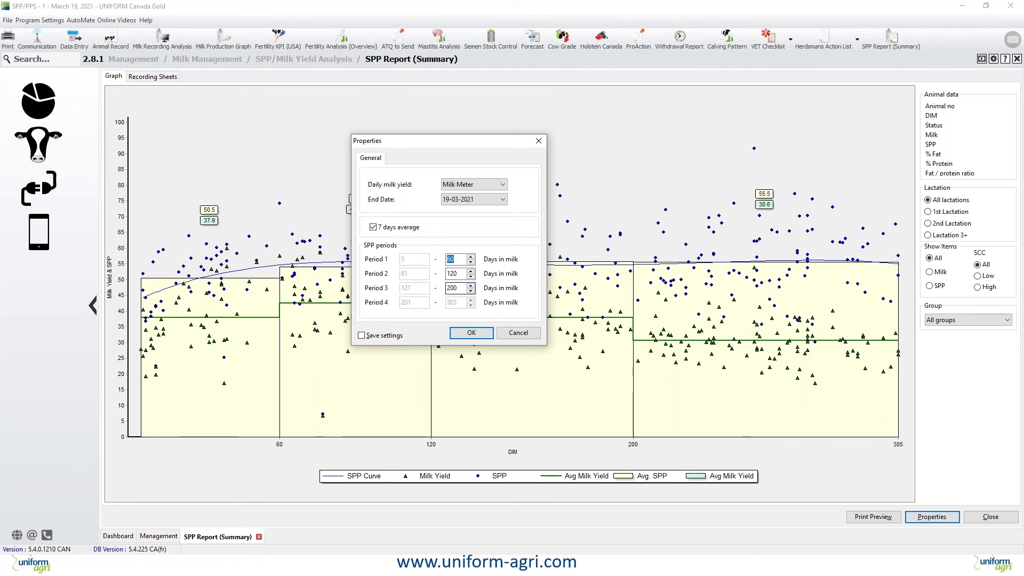
click(361, 335)
click(455, 332)
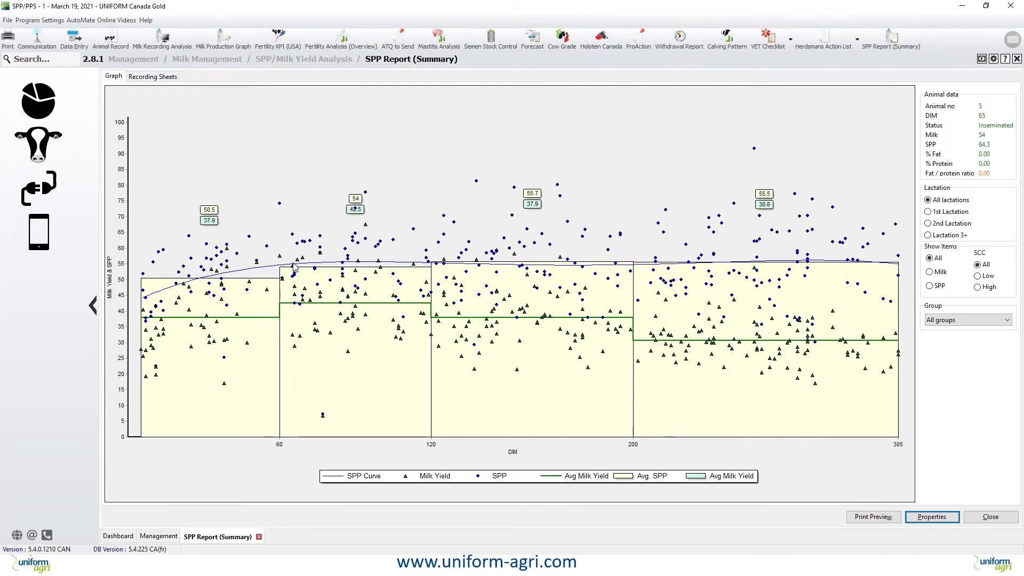
View the SPP graph for 1st Lactation animals only, and switch back to all lactations
click(928, 212)
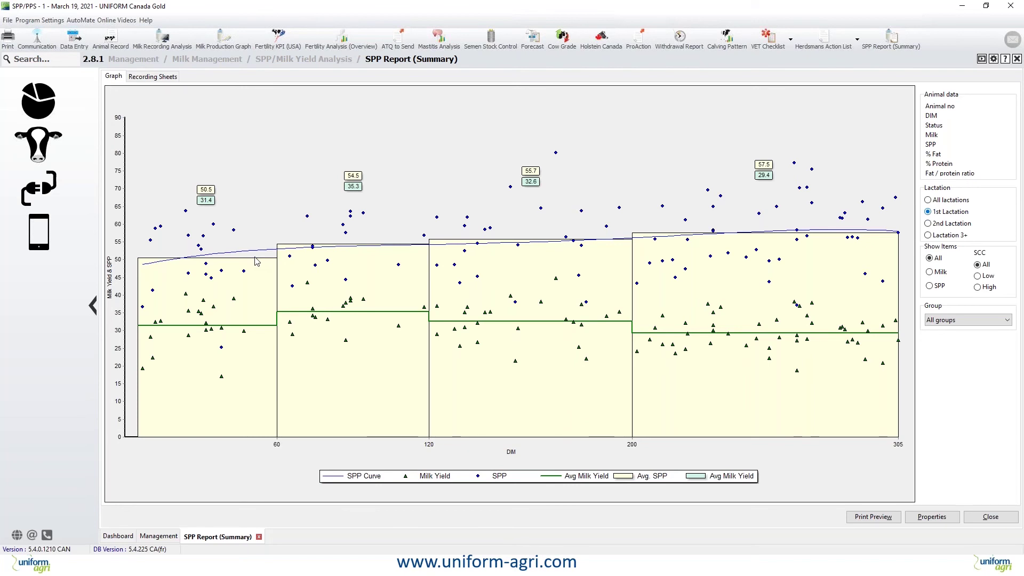
click(928, 200)
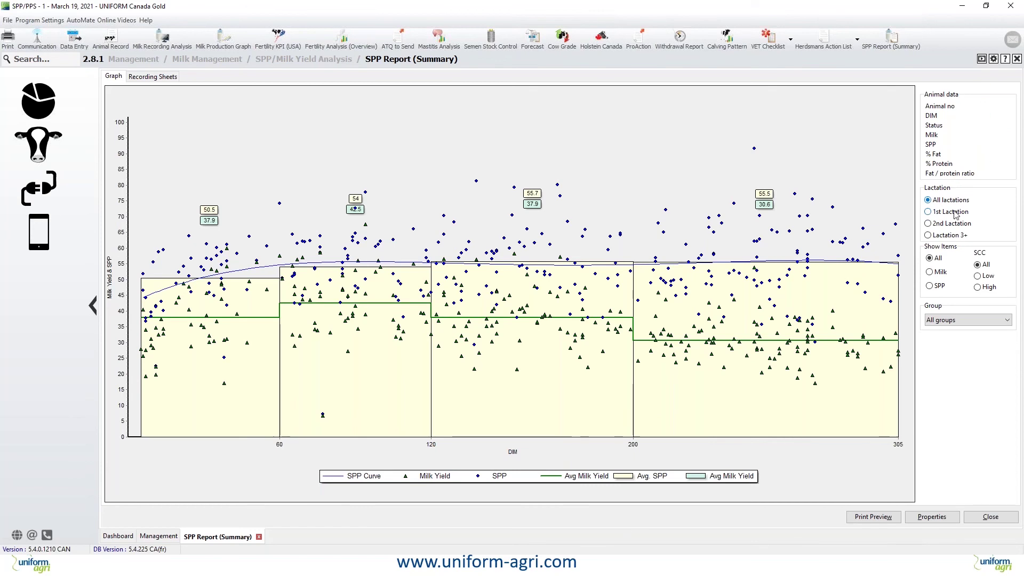
mouse_move(462, 341)
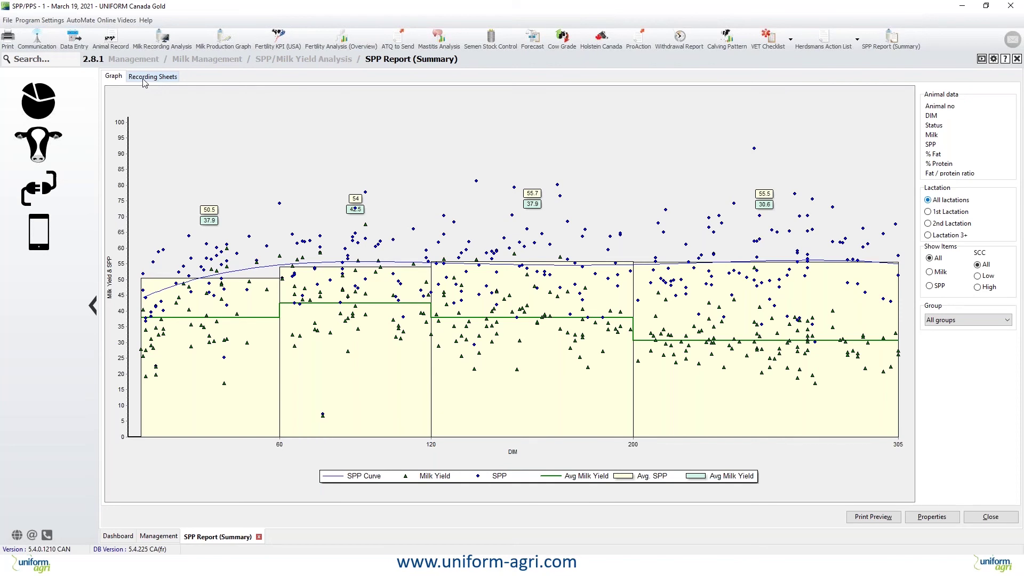
Examine SPP and kg milk per days-in-milk period in the report's recording sheets, and return to the graph
click(162, 78)
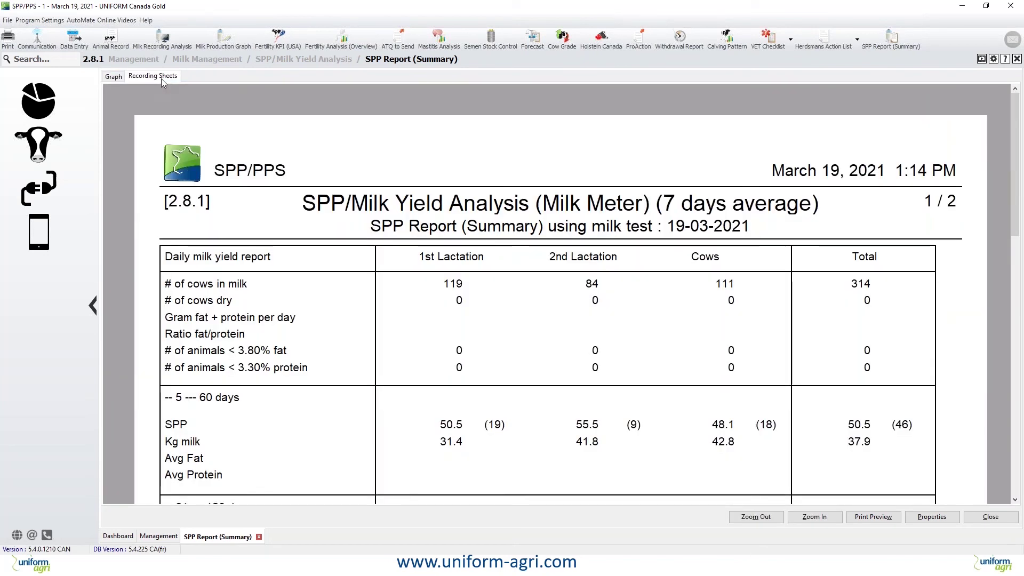
drag(1016, 109, 1020, 153)
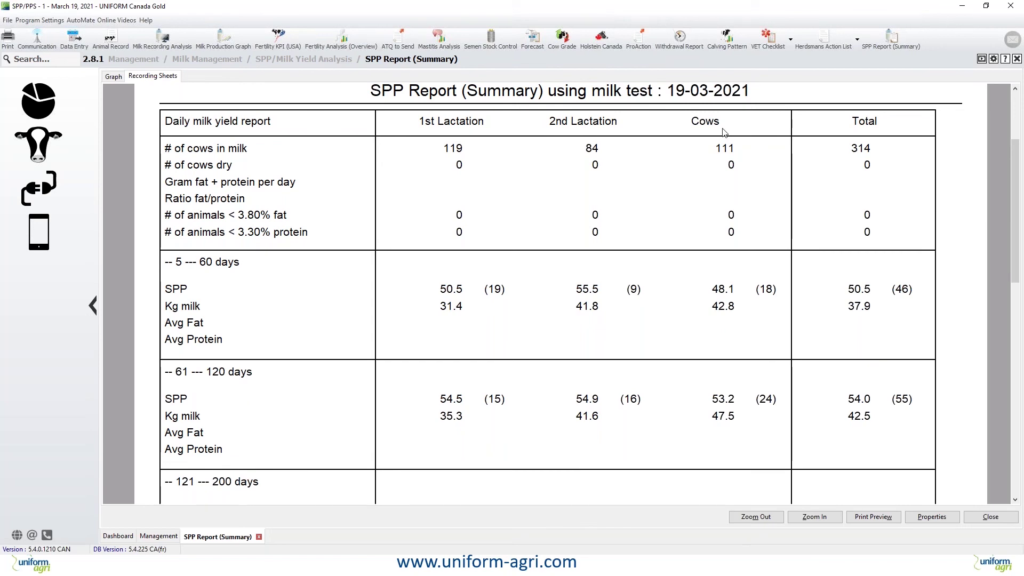
drag(1013, 159, 1007, 222)
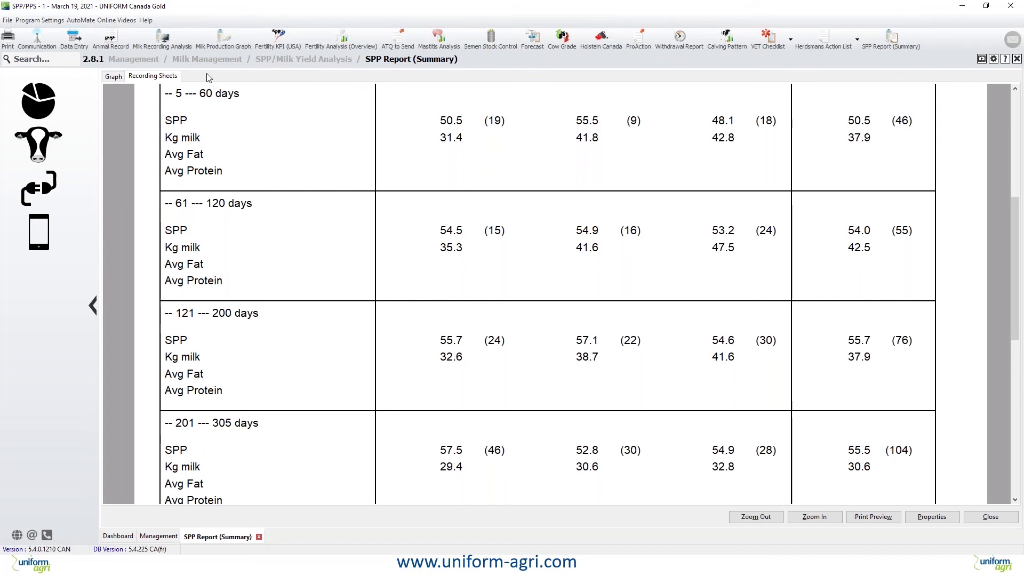
click(114, 77)
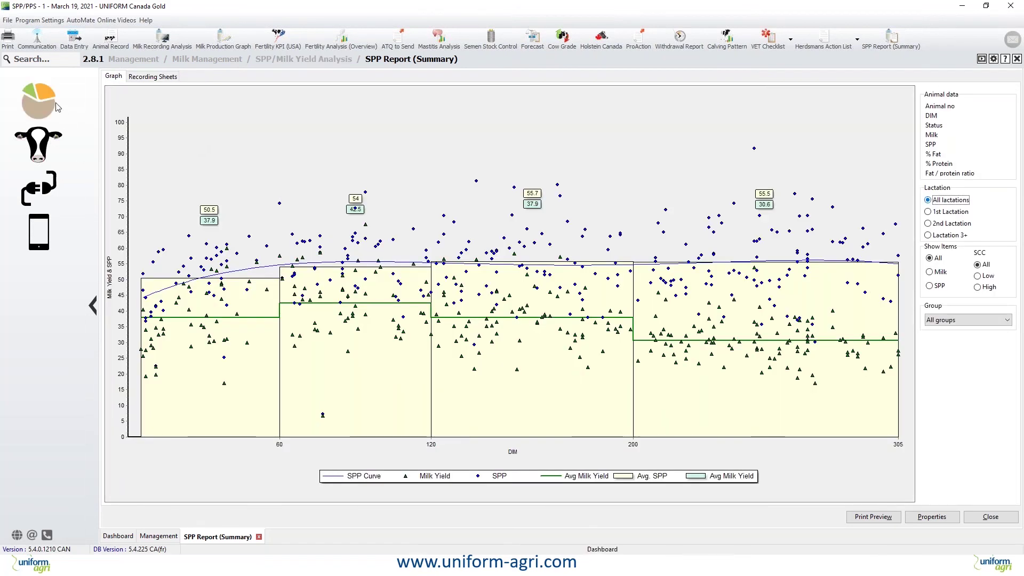
Open the Milk Production Graph from Milk Management
click(38, 147)
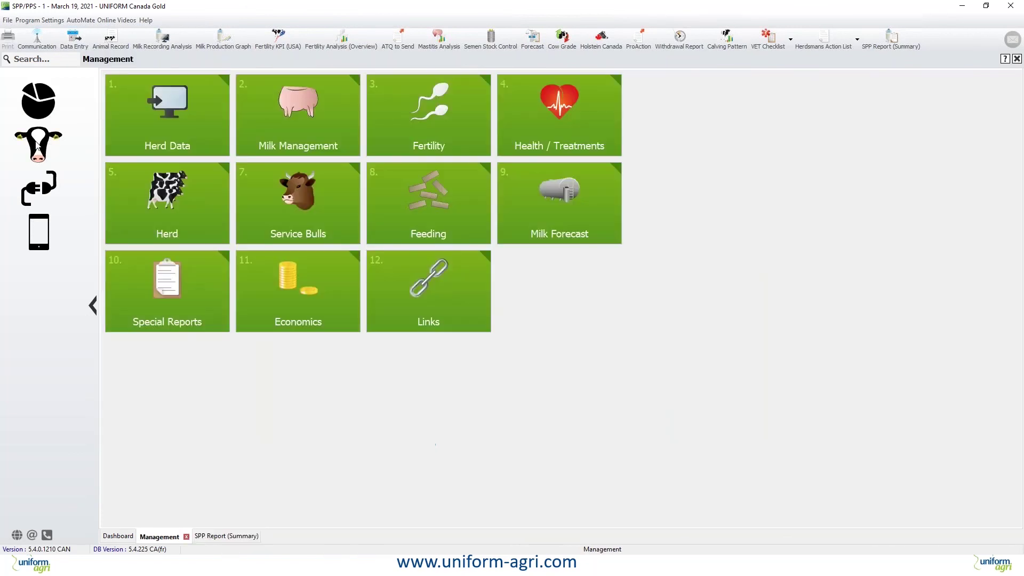
click(328, 120)
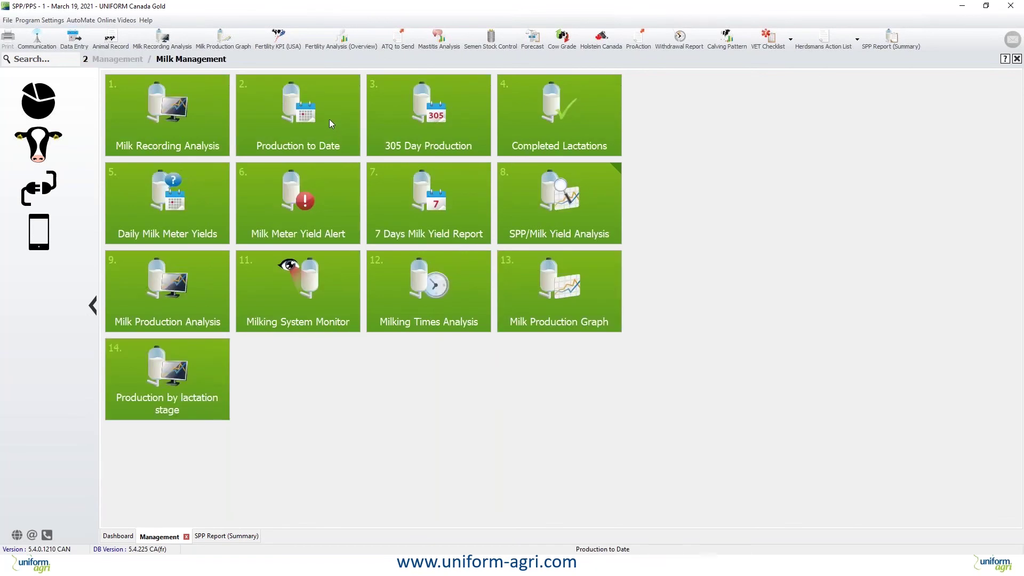
click(522, 301)
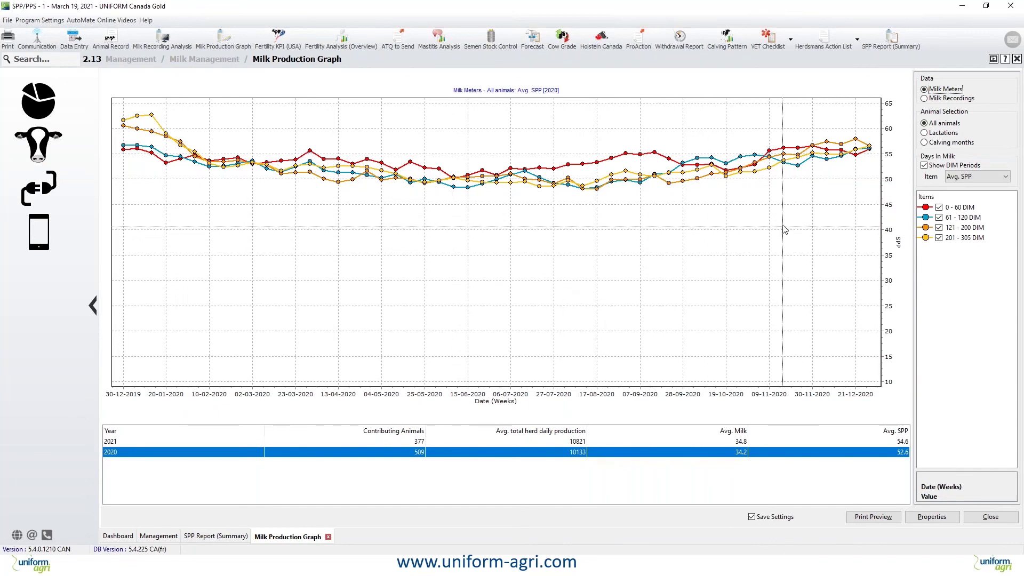
mouse_move(648, 158)
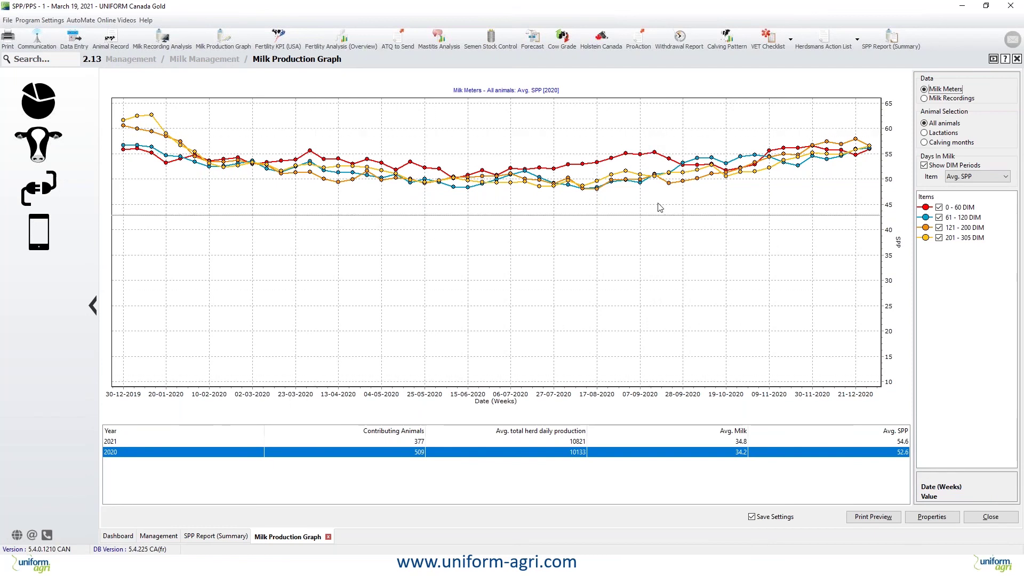
Hide the DIM periods to examine the 2020 average SPP trend for all animals, and show the periods again
click(924, 165)
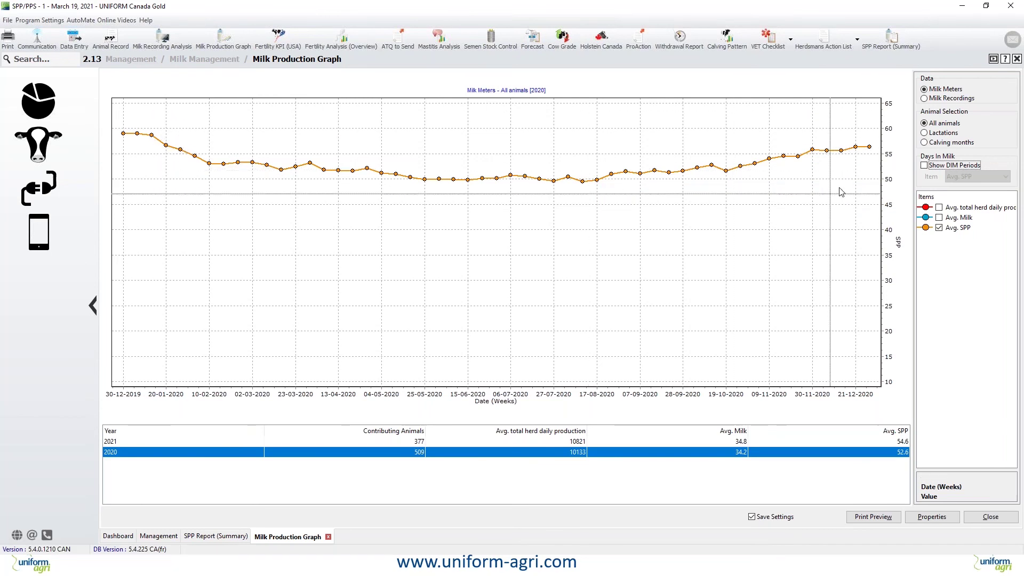
mouse_move(131, 134)
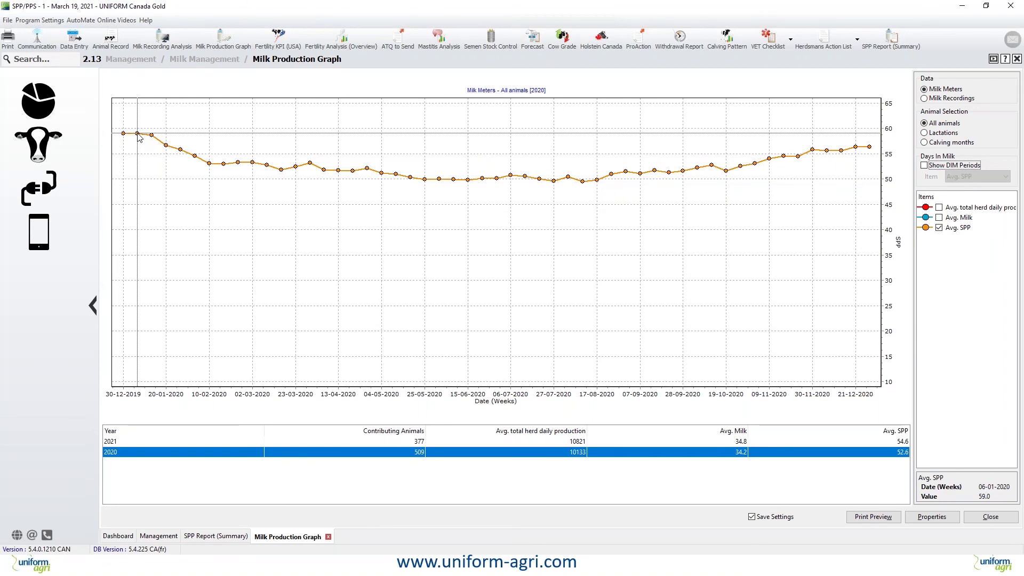
mouse_move(257, 164)
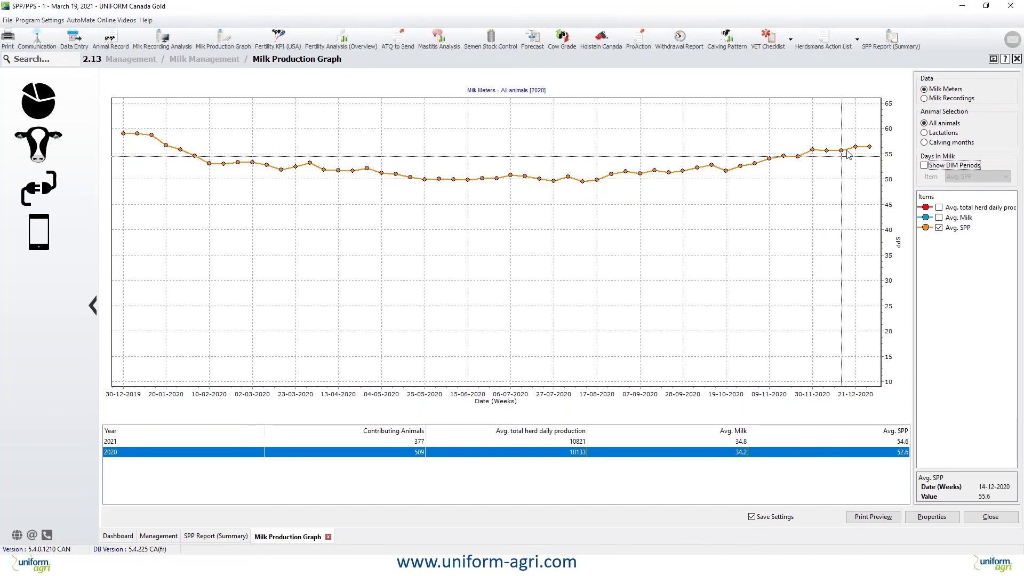
mouse_move(869, 148)
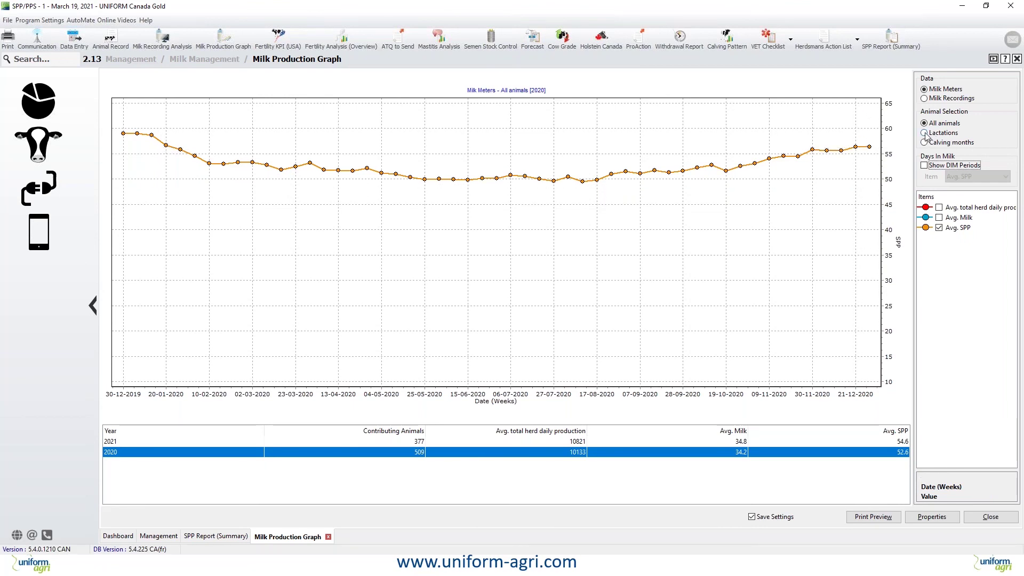
click(925, 165)
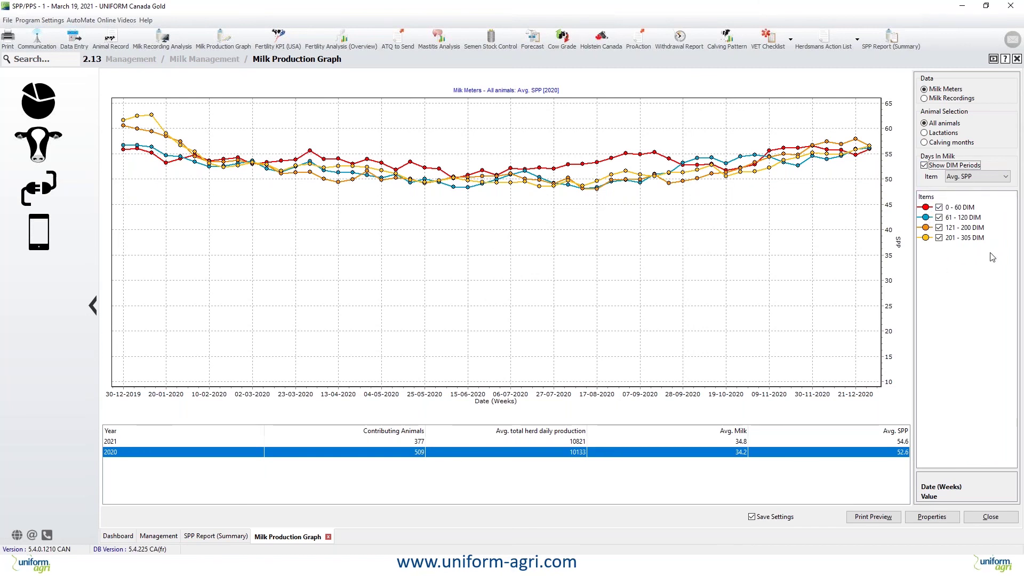
Revisit the SPP Report (Summary), and in the Milk Production Graph leave only the 0 - 60 DIM line shown
click(219, 537)
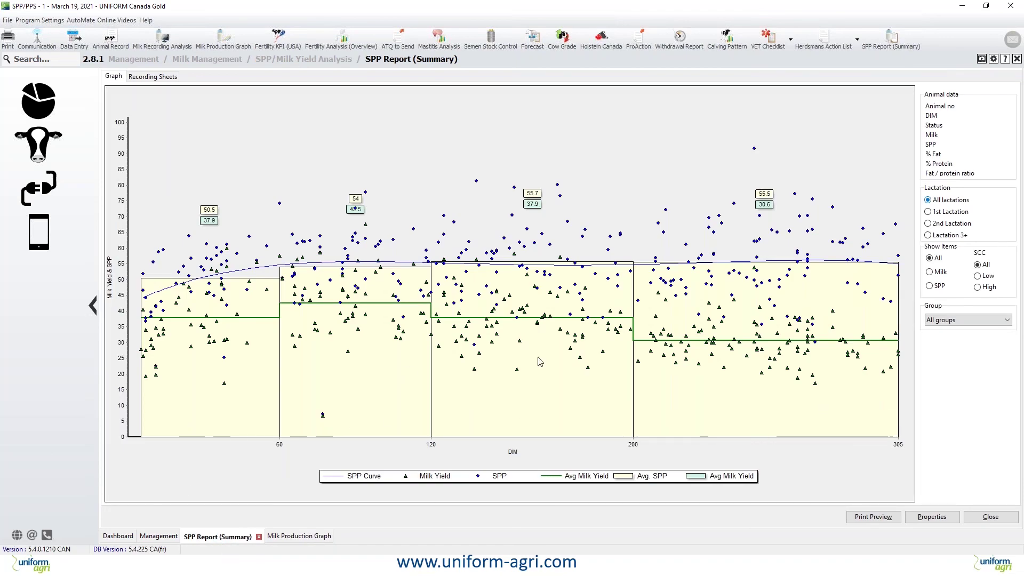
click(290, 538)
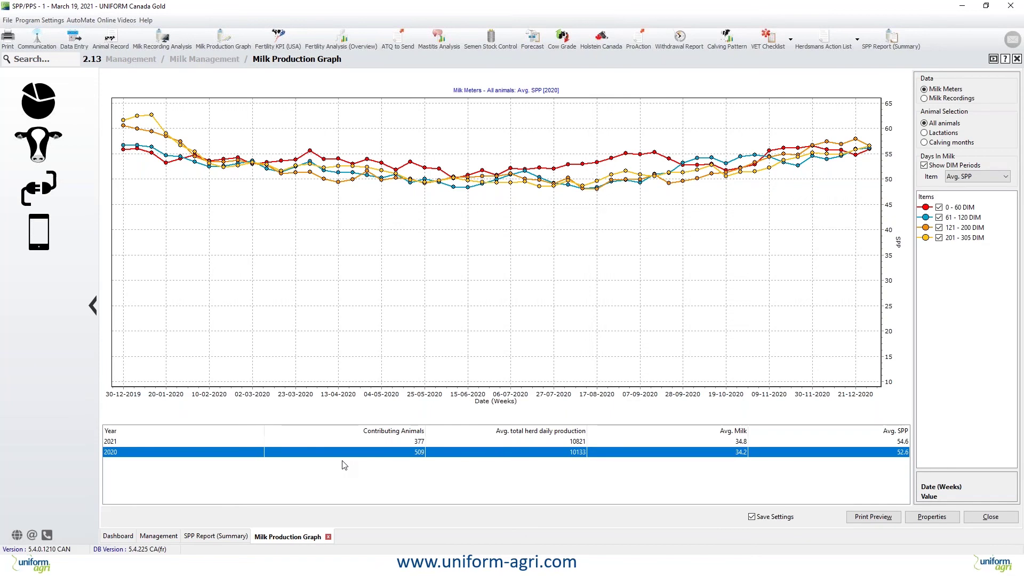
click(938, 217)
click(938, 227)
click(938, 237)
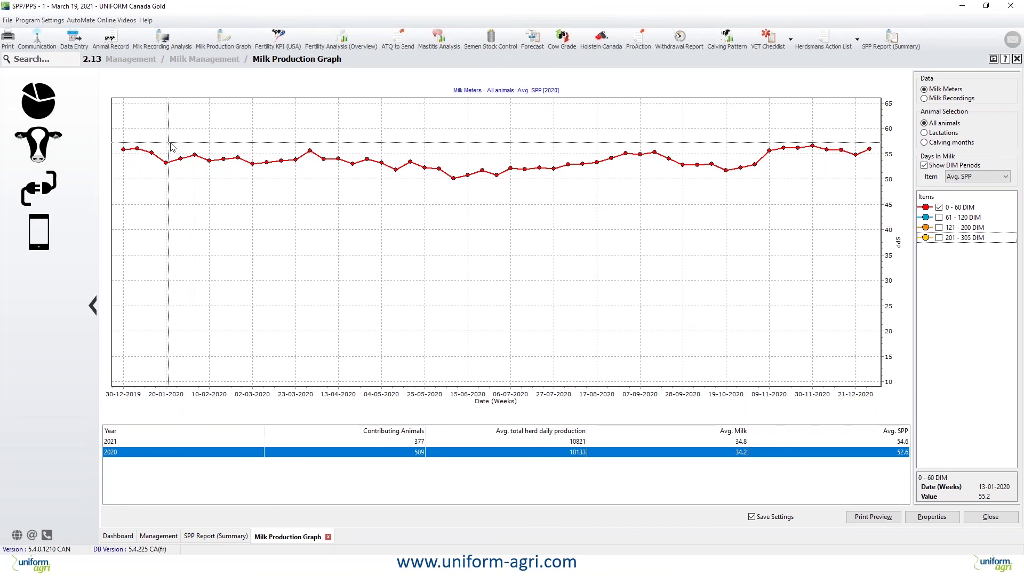
Show the 61 - 120, 121 - 200 and 201 - 305 DIM lines in the graph again
click(938, 219)
click(939, 228)
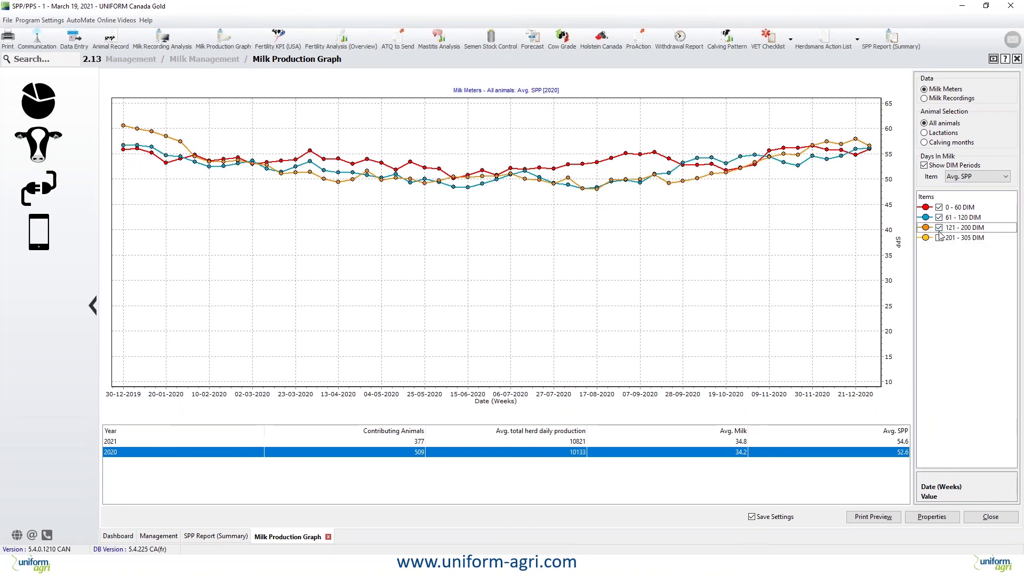
click(939, 238)
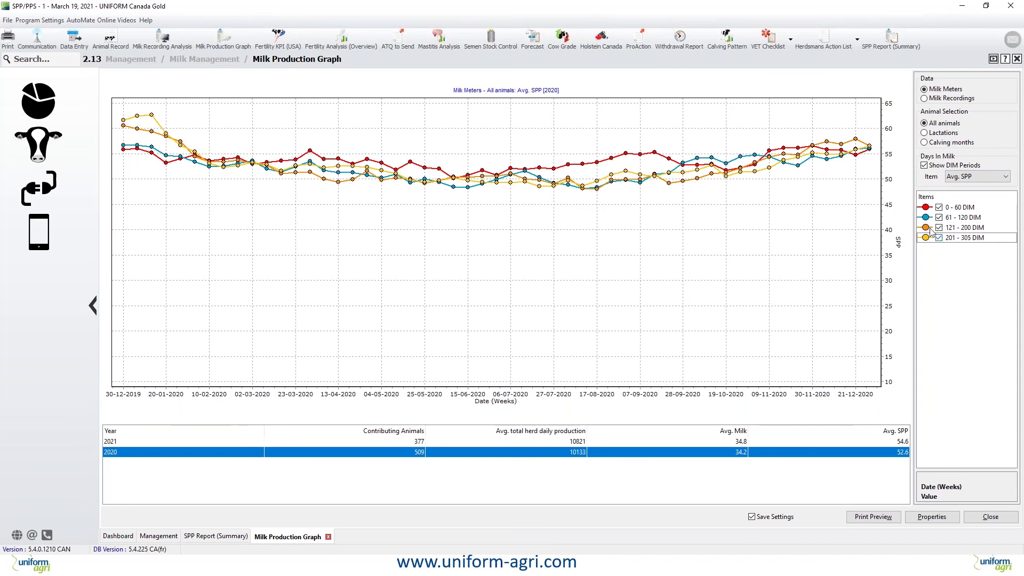